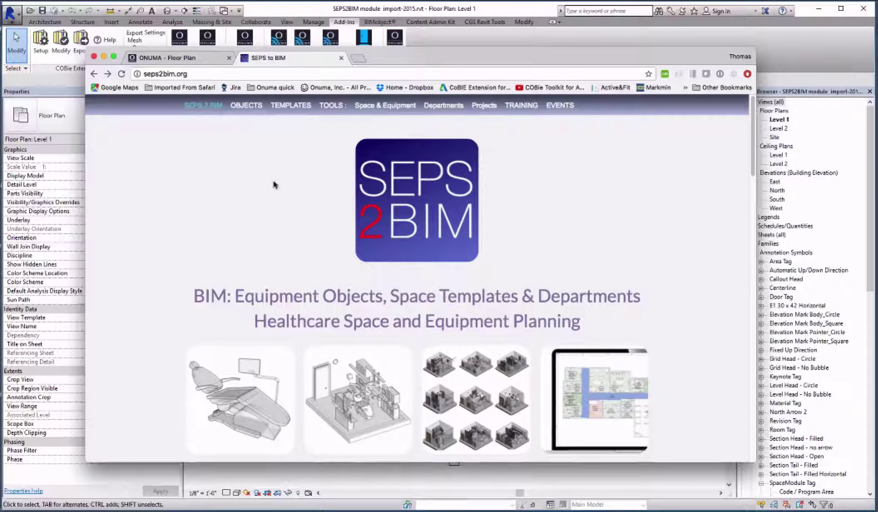
Step: Review the SEPS2BIM Tools page, then bring up the ONUMA Floor Plan of the Excel scheme
click(332, 104)
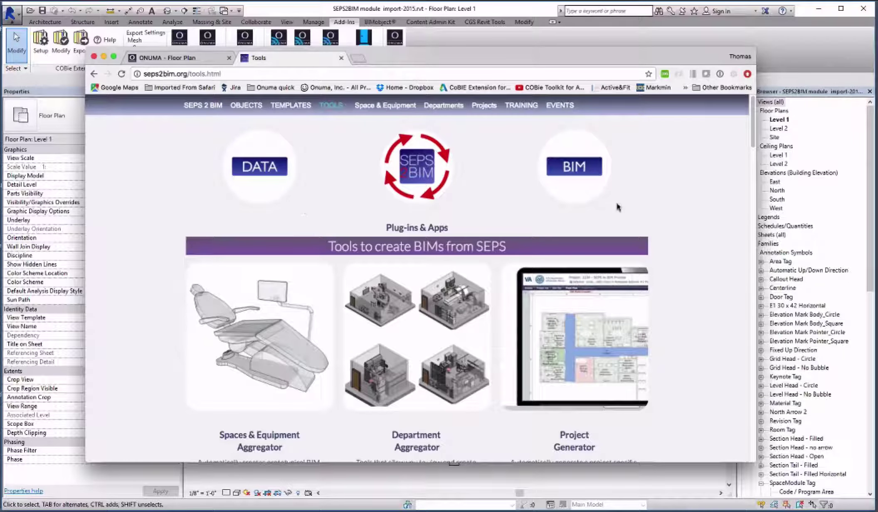
mouse_move(751, 135)
mouse_down()
mouse_move(760, 277)
mouse_move(809, 376)
mouse_up()
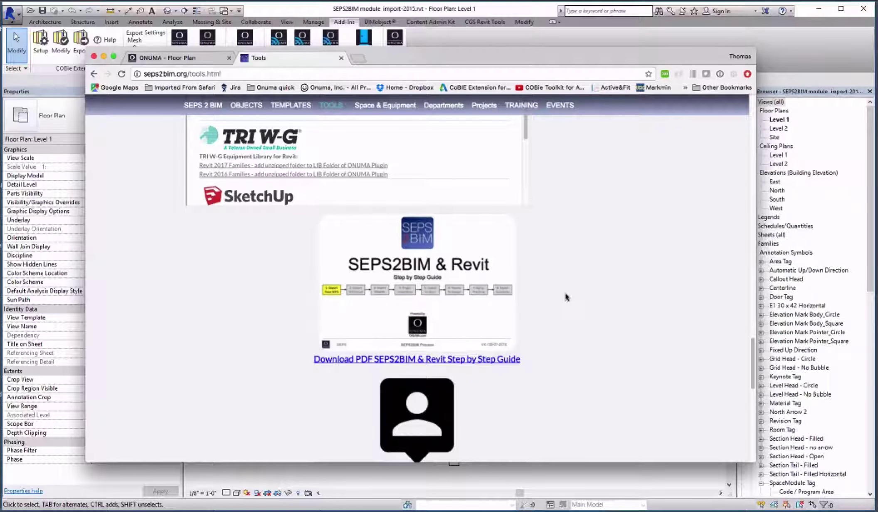
click(196, 59)
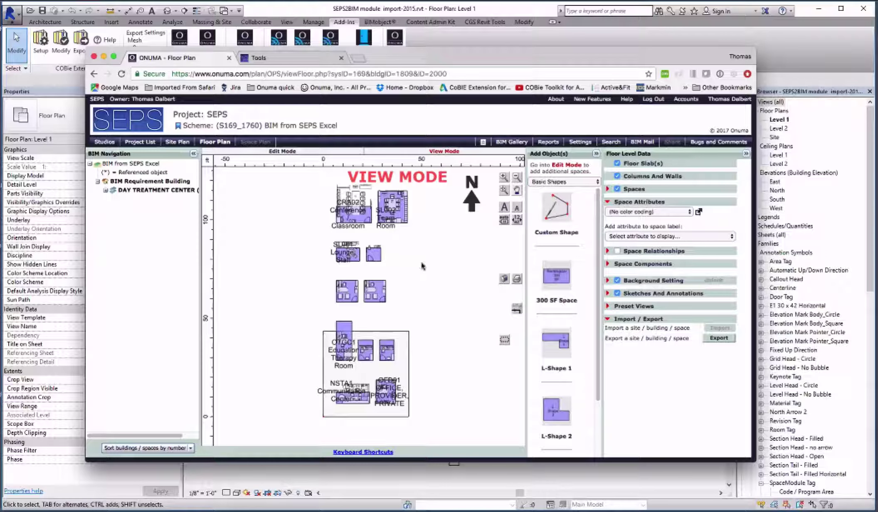
Step: View the space type module download instruction images, then close them
key(super+Tab)
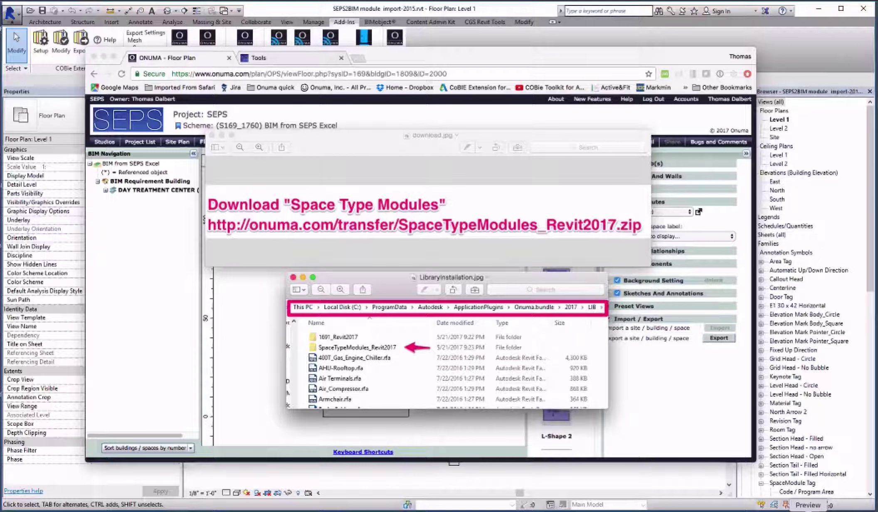
key(super+q)
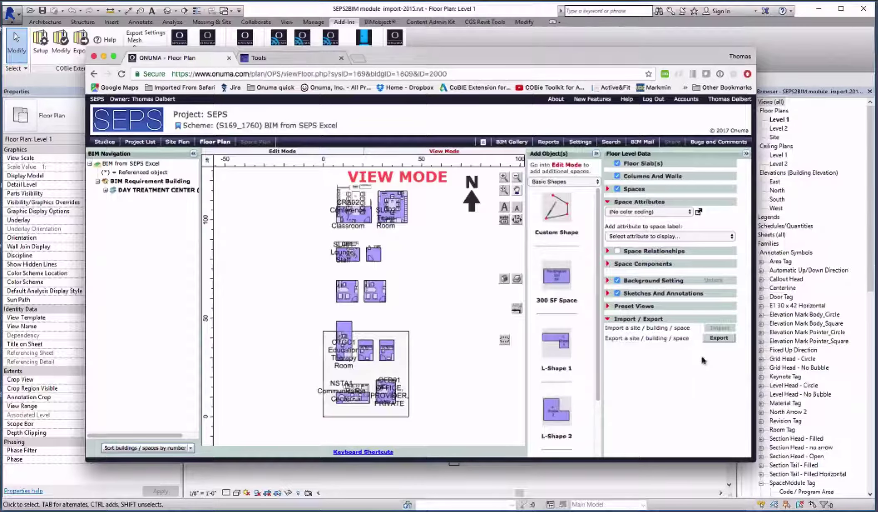
Step: Export the building as BIMXML for Revit with Export Space Type Module ticked, then return to Revit
click(718, 338)
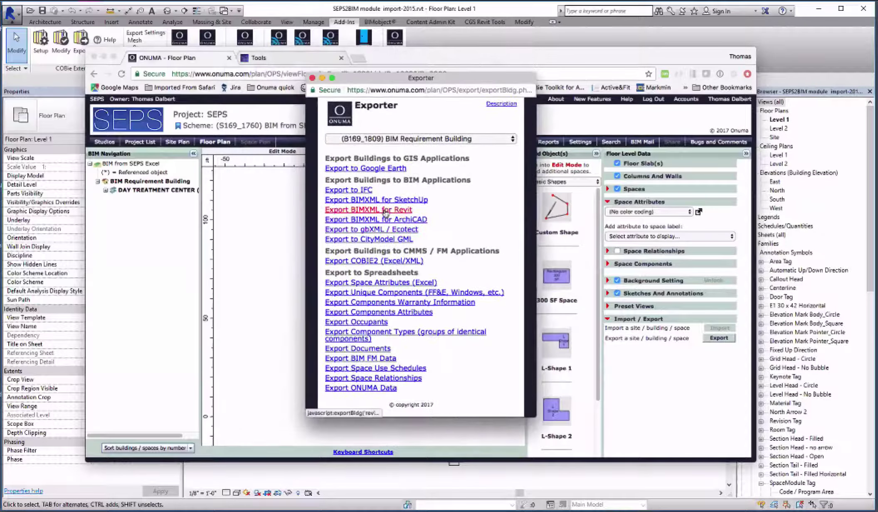
click(386, 211)
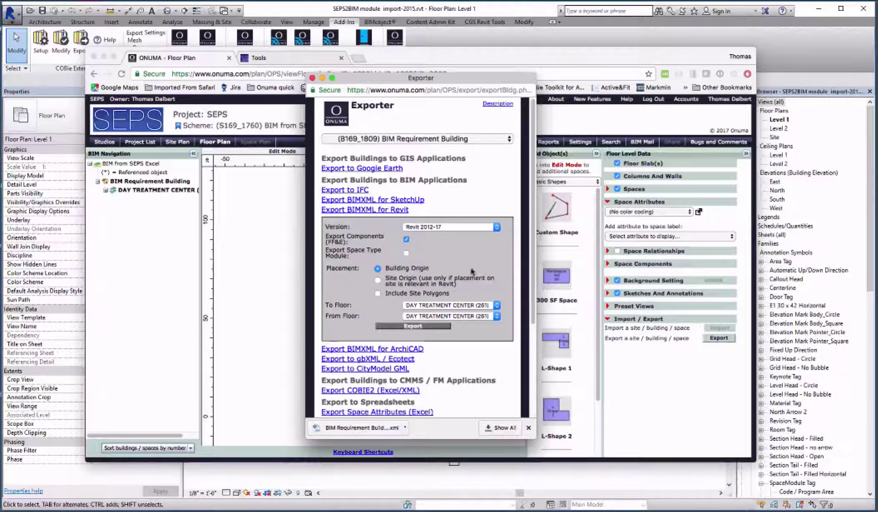
click(406, 253)
click(414, 327)
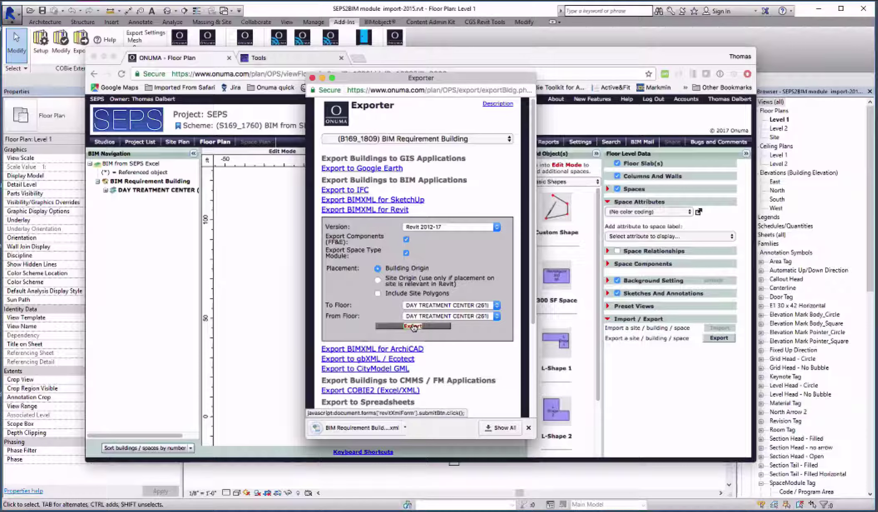
key(alt+Tab)
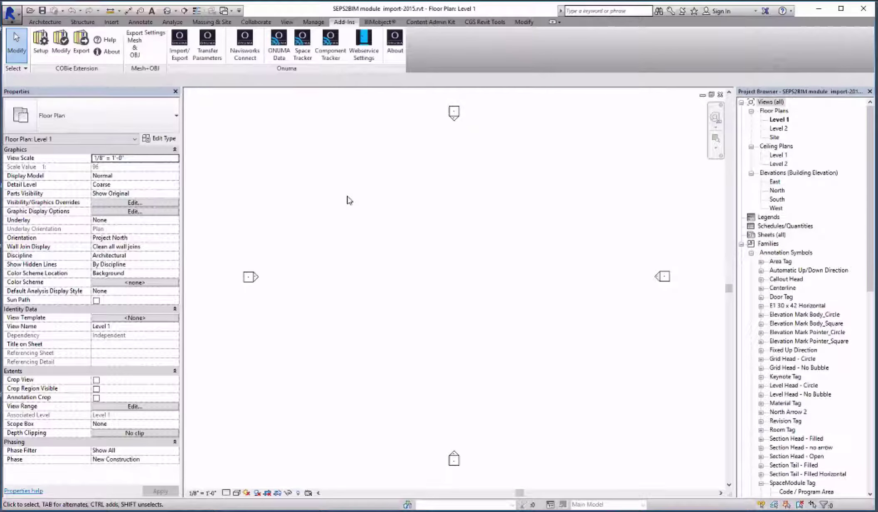
Step: Import BIMXML-RoomCode Modules.xml rooms and components via ONUMA Import/Export, then show the Default 3D View
click(181, 44)
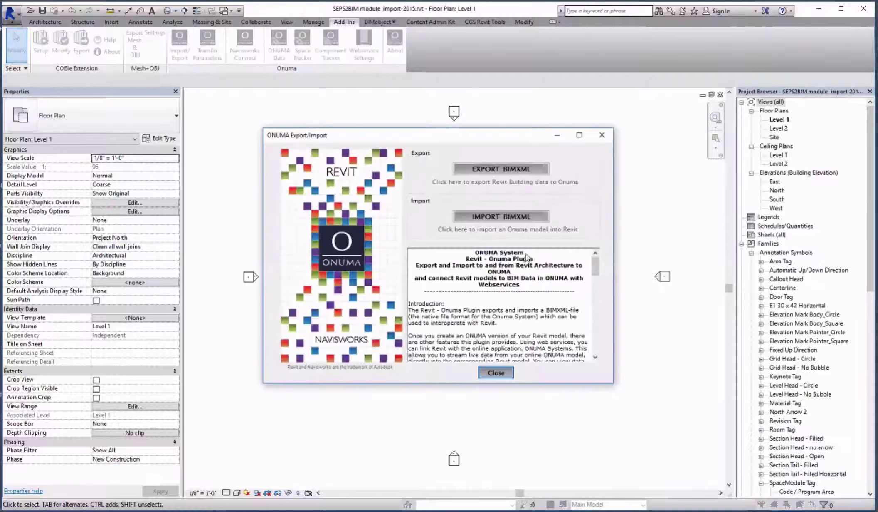
click(504, 217)
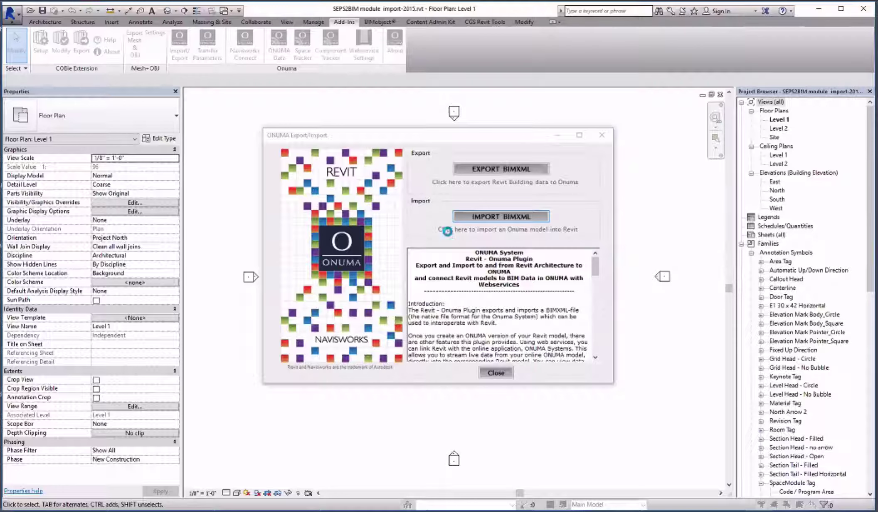
click(402, 222)
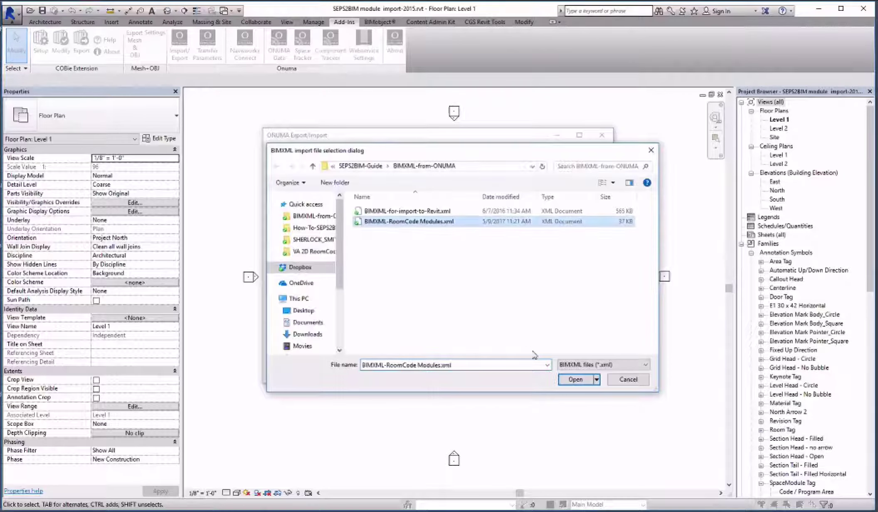
click(575, 379)
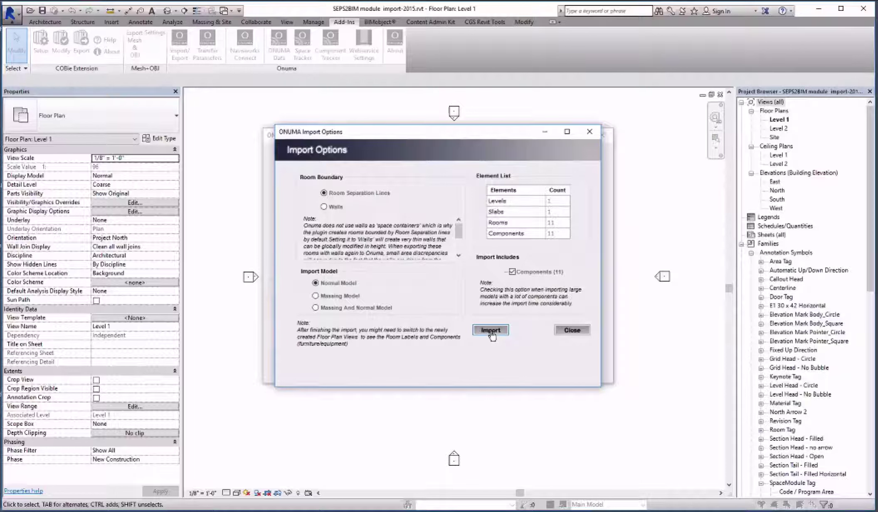
click(491, 331)
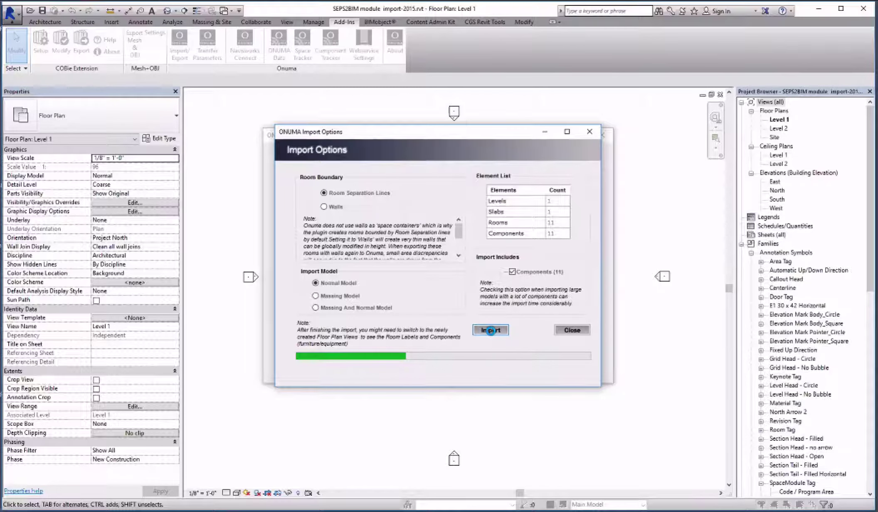
click(167, 11)
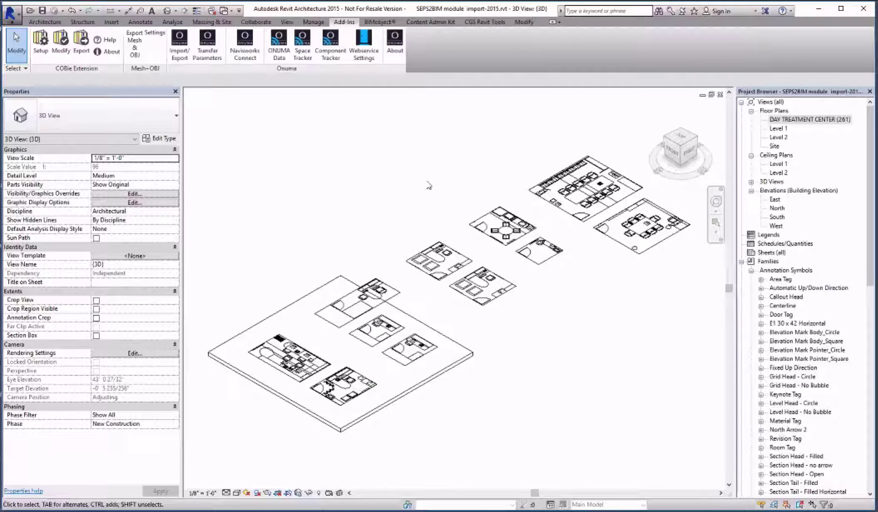
Step: On the DAY TREATMENT CENTER (261) plan, select everything and filter to Generic Models only
click(564, 199)
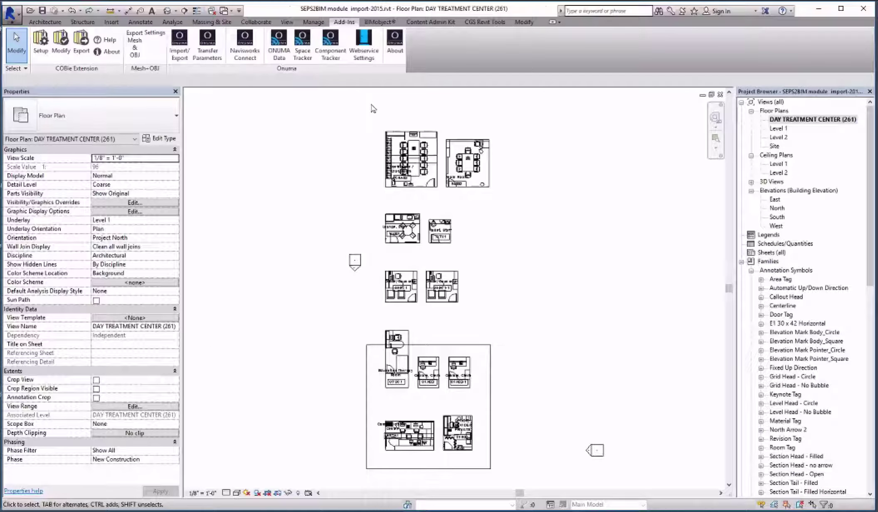
drag(371, 105, 499, 468)
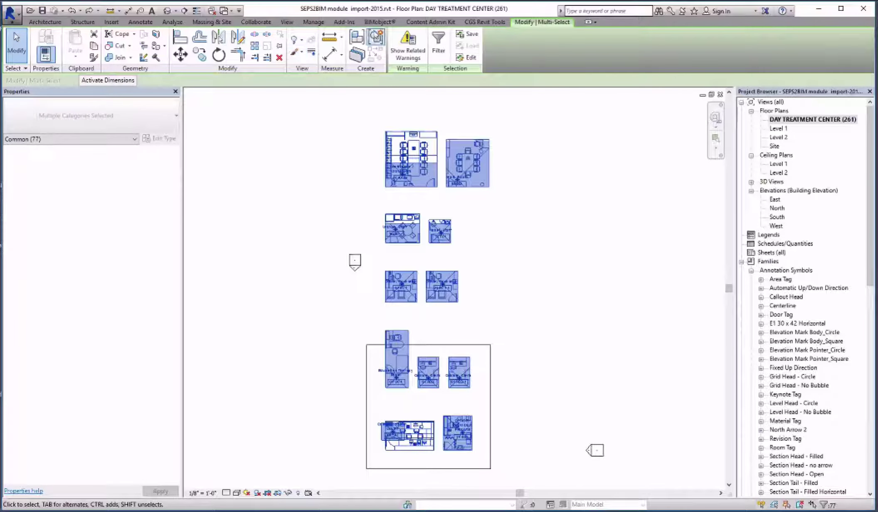
click(438, 44)
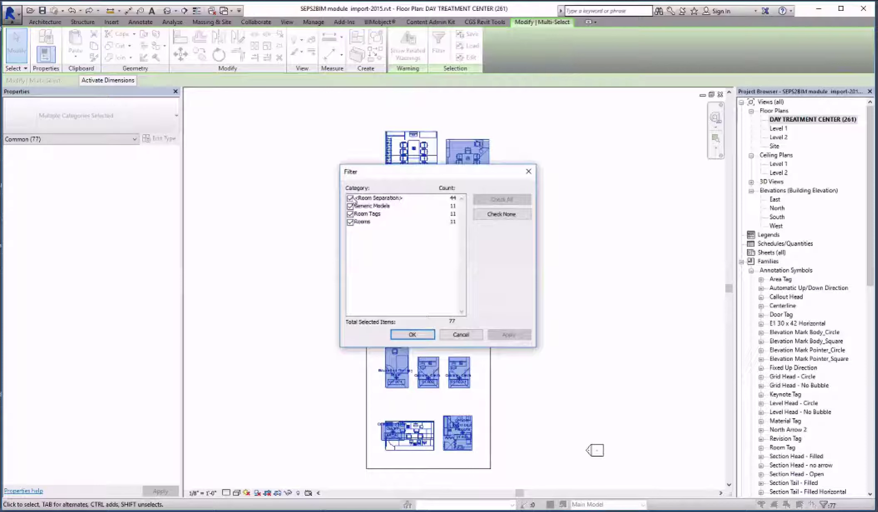
click(350, 198)
click(350, 214)
click(350, 222)
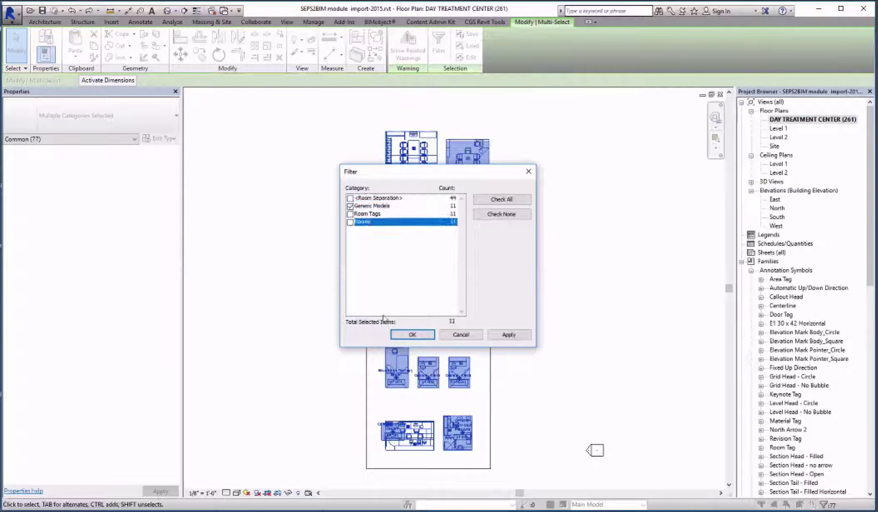
click(412, 334)
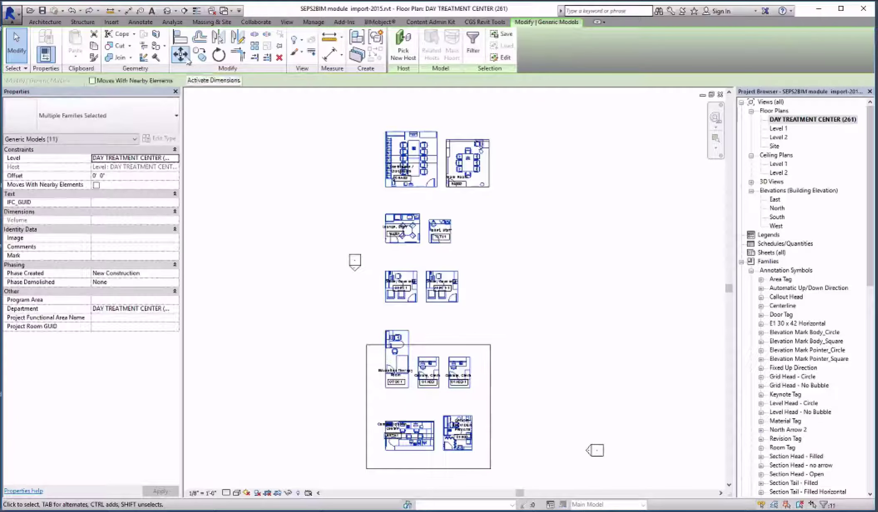
Step: Move the selected generic models 50 feet to the left and clear the selection
drag(340, 162, 272, 163)
text(50)
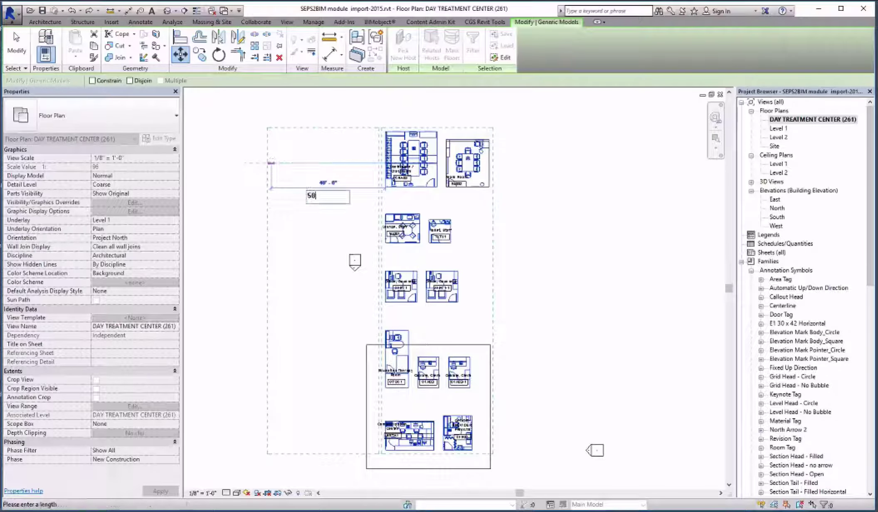
key(Return)
key(Escape)
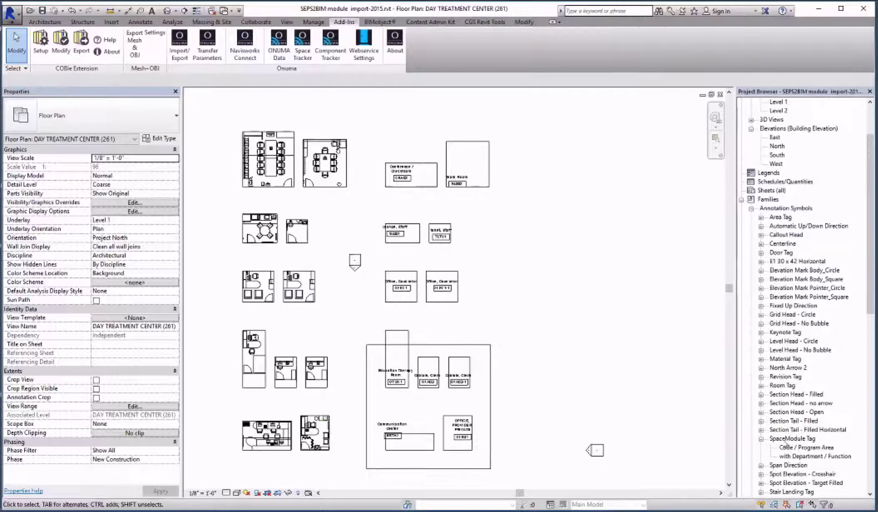
Step: Tag all untagged generic models in the plan with the SpaceModule Tag
click(140, 22)
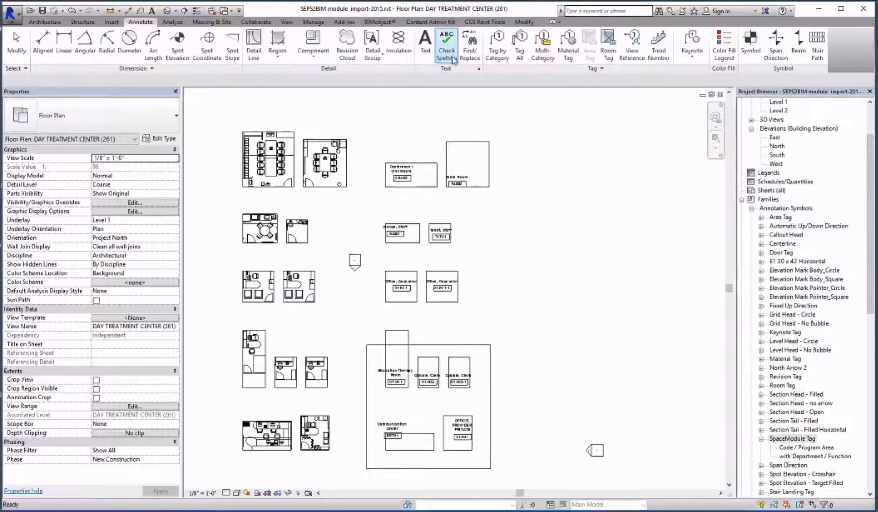
click(519, 46)
click(467, 240)
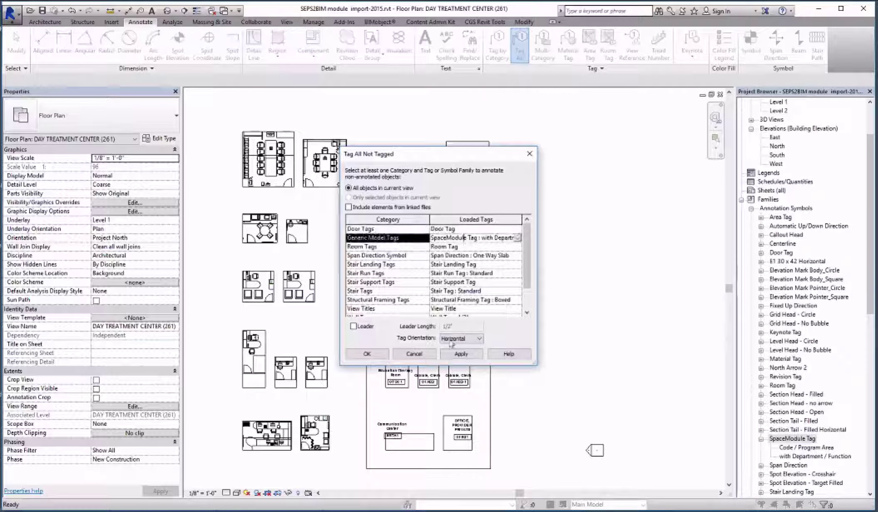
click(377, 353)
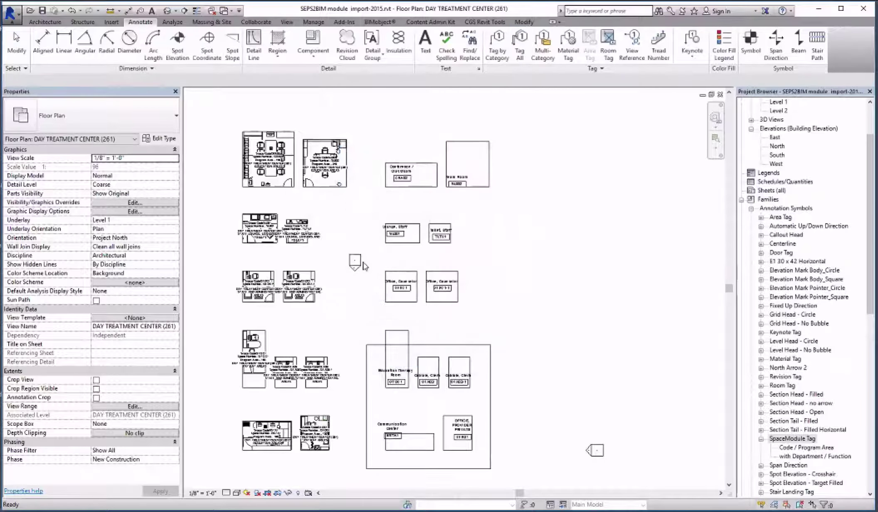
scroll(260, 177, up, 4)
scroll(262, 180, up, 5)
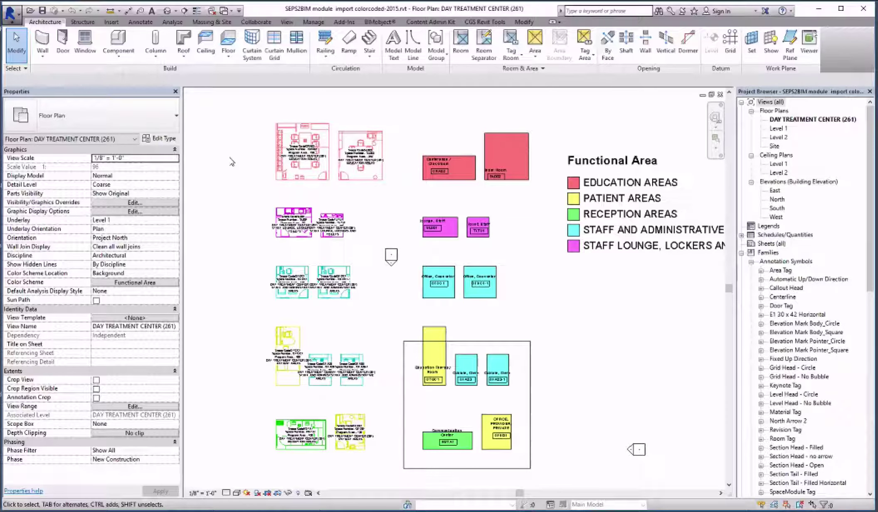
Step: In the other open modules project, drag the OTGC1 space module down and left into position
key(ctrl+Tab)
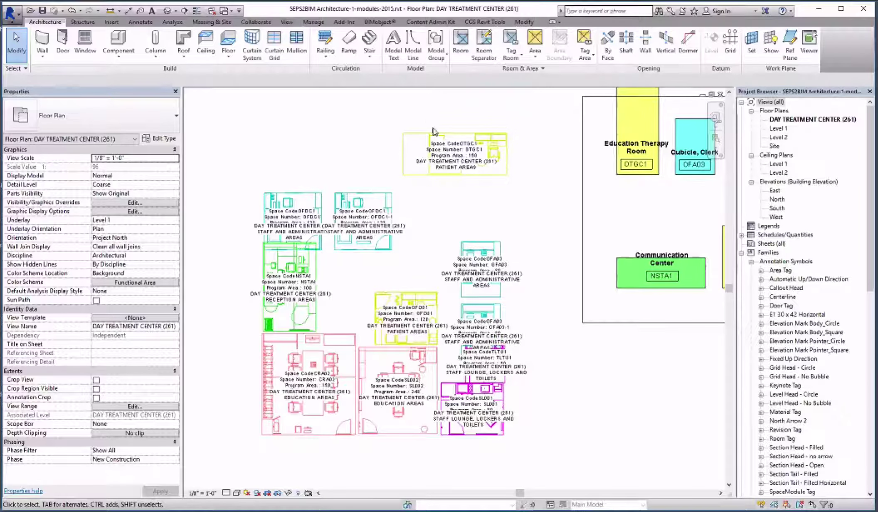
click(434, 148)
drag(434, 148, 425, 197)
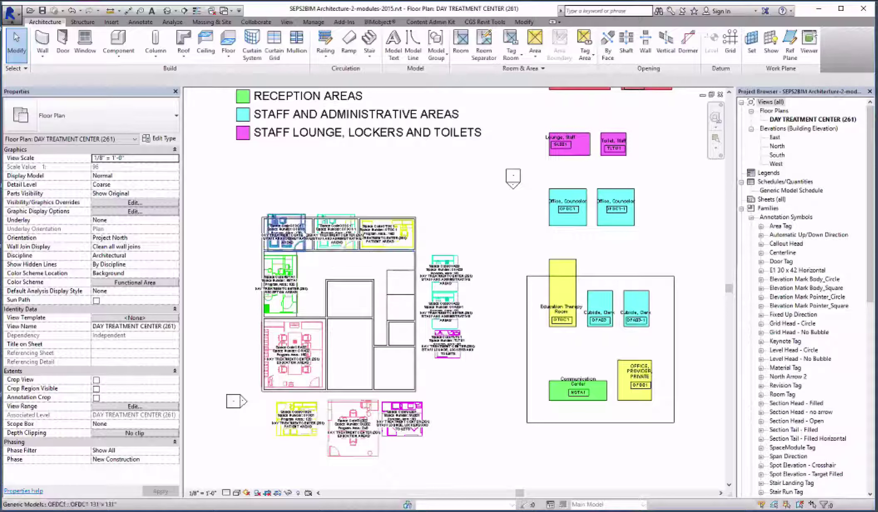
Step: Drag two modules into the top-left rooms and the Education Therapy Room into the top-right room
click(291, 232)
drag(289, 192, 278, 191)
drag(333, 232, 325, 192)
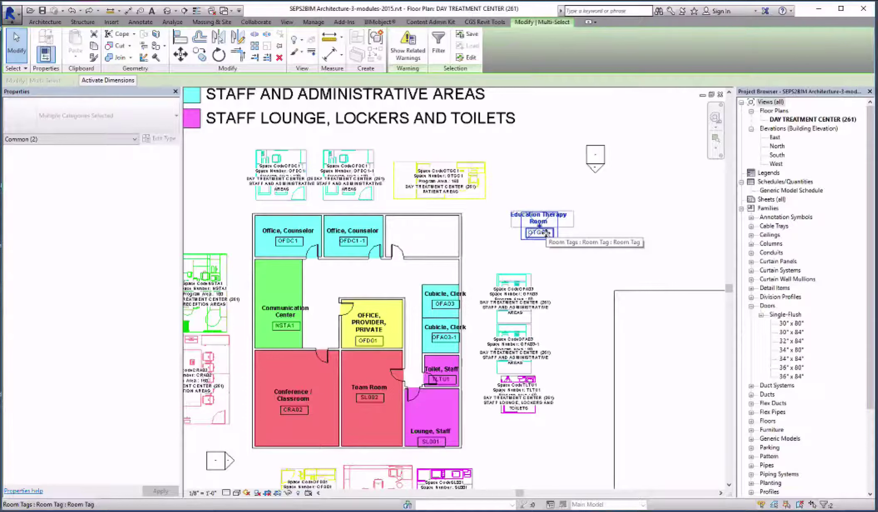
drag(547, 233, 431, 246)
key(Escape)
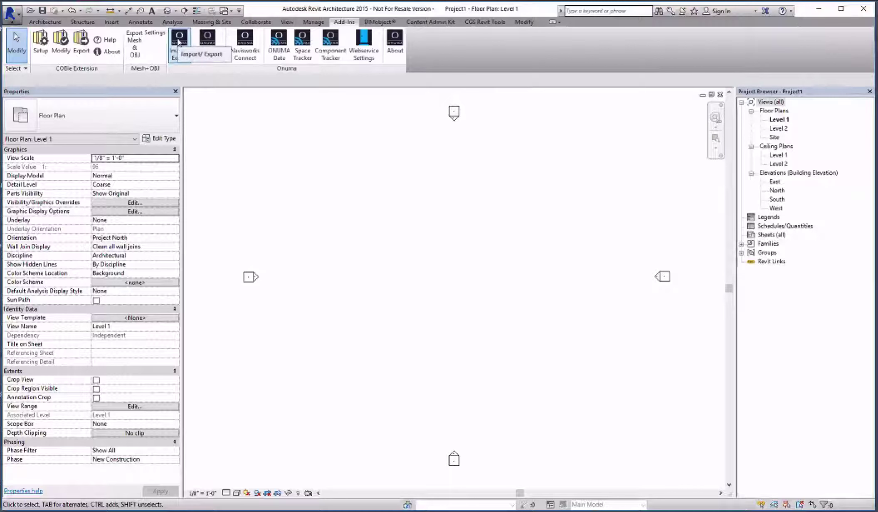
Step: Import BIMXML-for-import-to-Revit.xml via ONUMA Import/Export with Components (246) ticked
click(179, 42)
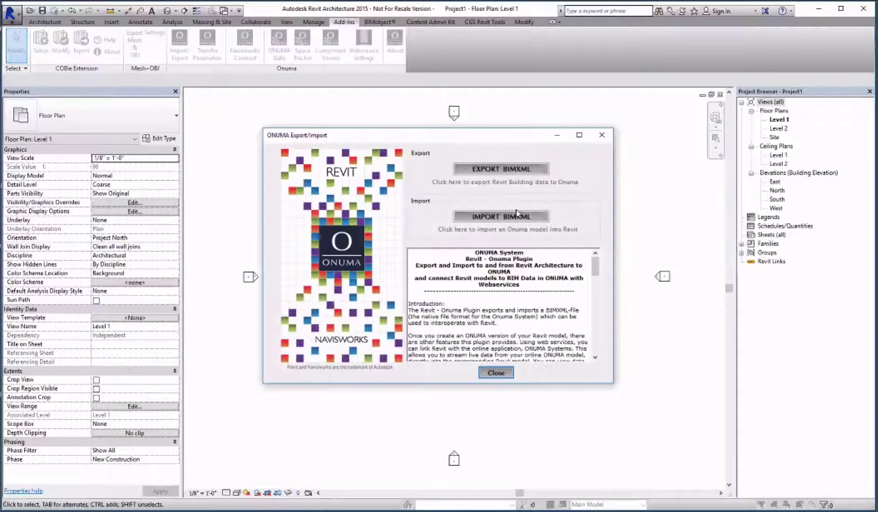
click(517, 220)
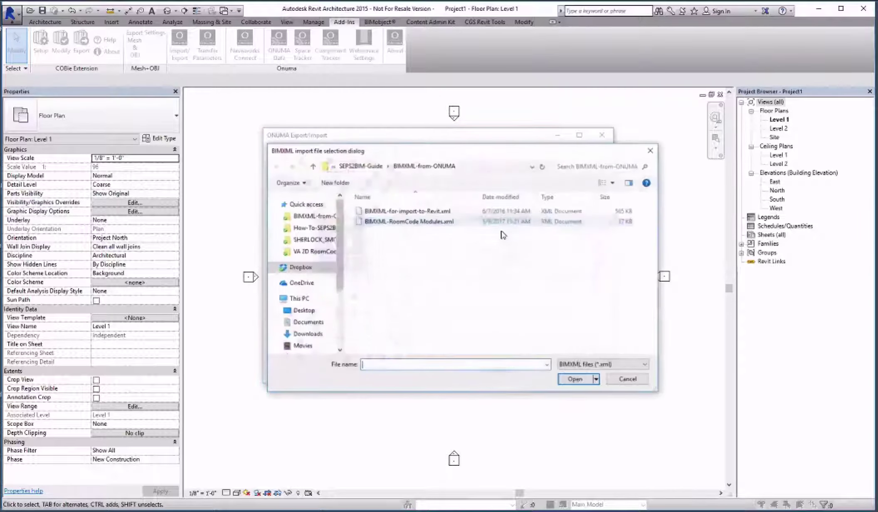
click(516, 211)
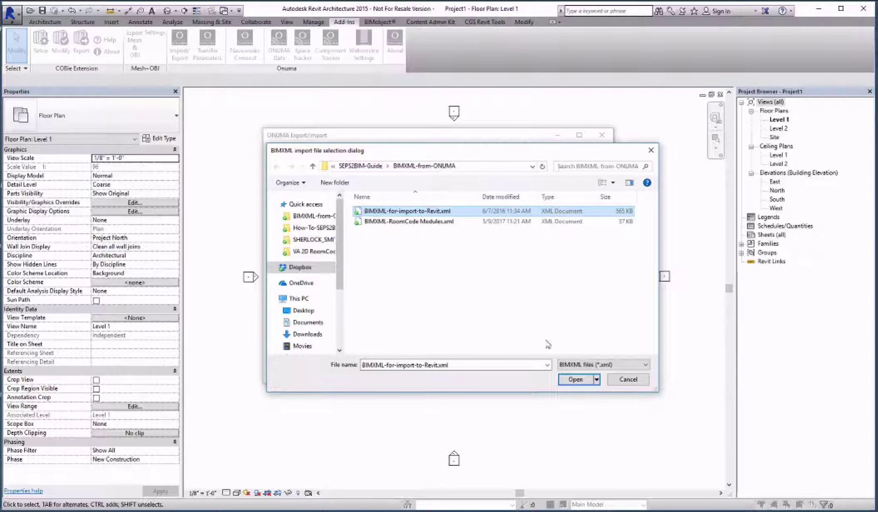
click(576, 379)
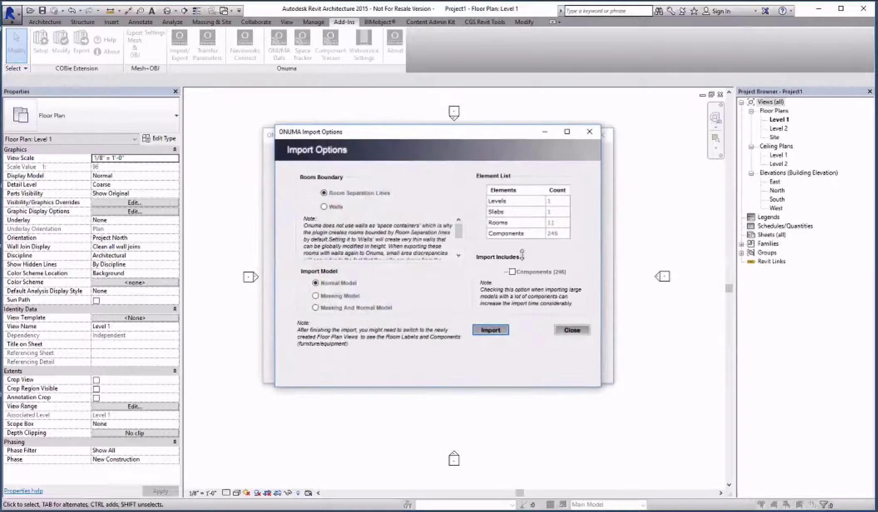
click(511, 271)
click(491, 329)
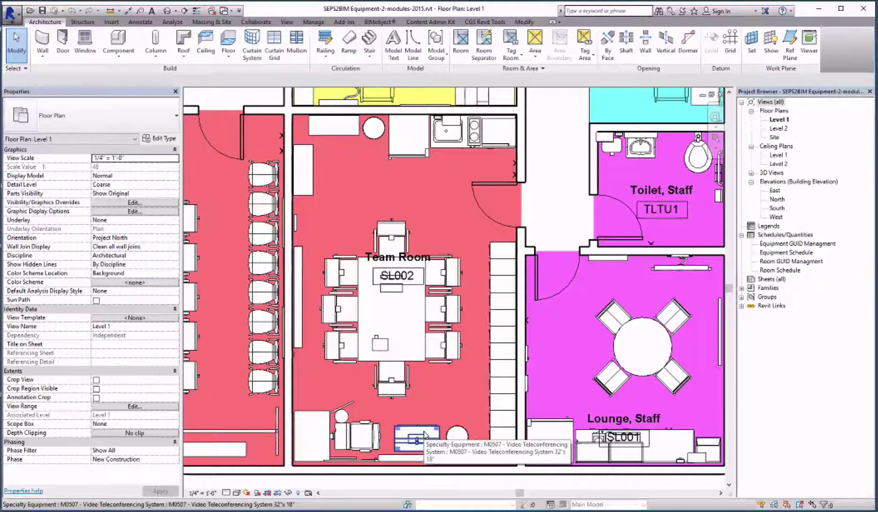
Step: Select the video teleconferencing unit, then review the staff toilet lavatory's Type Properties
click(425, 436)
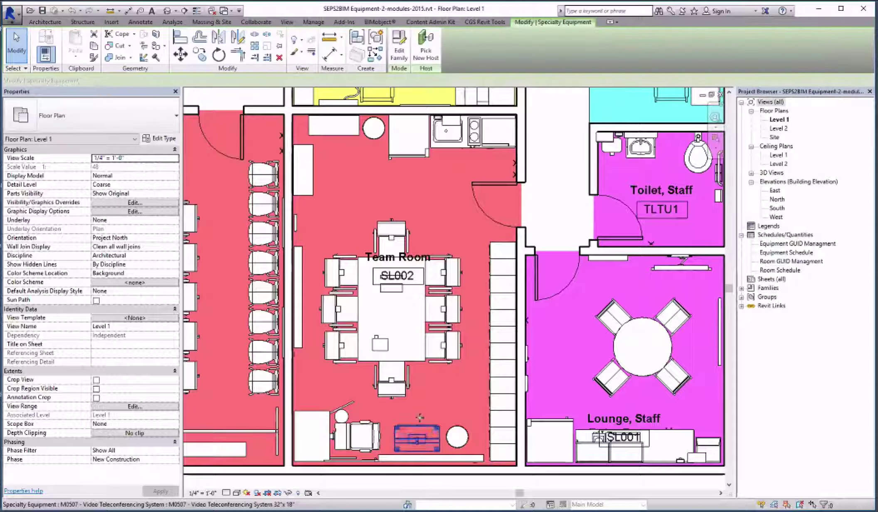
drag(425, 434, 416, 424)
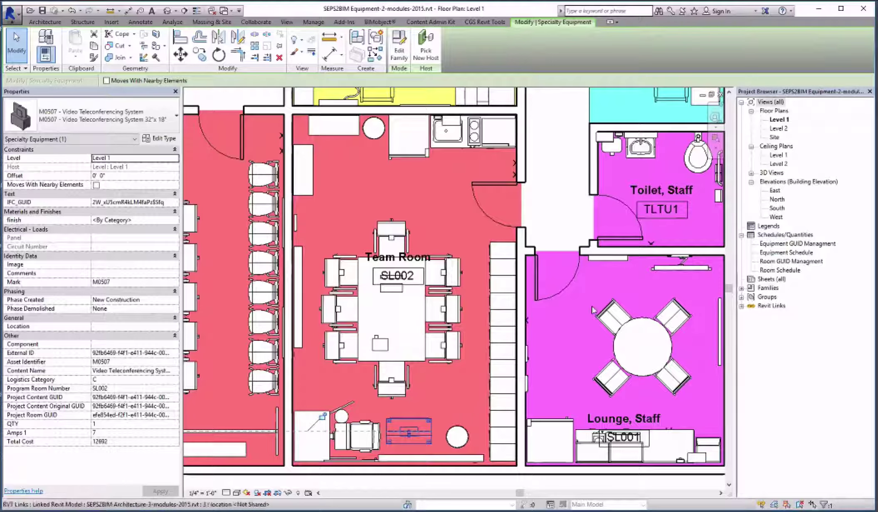
key(Escape)
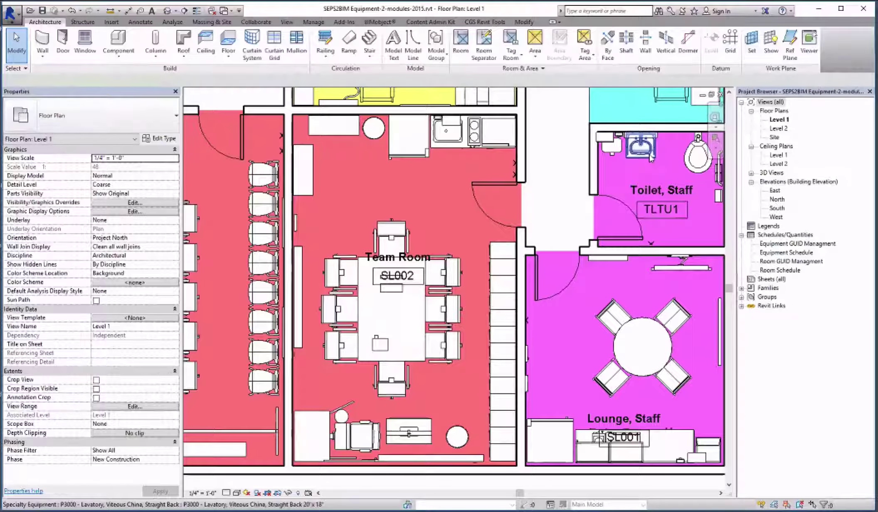
click(647, 161)
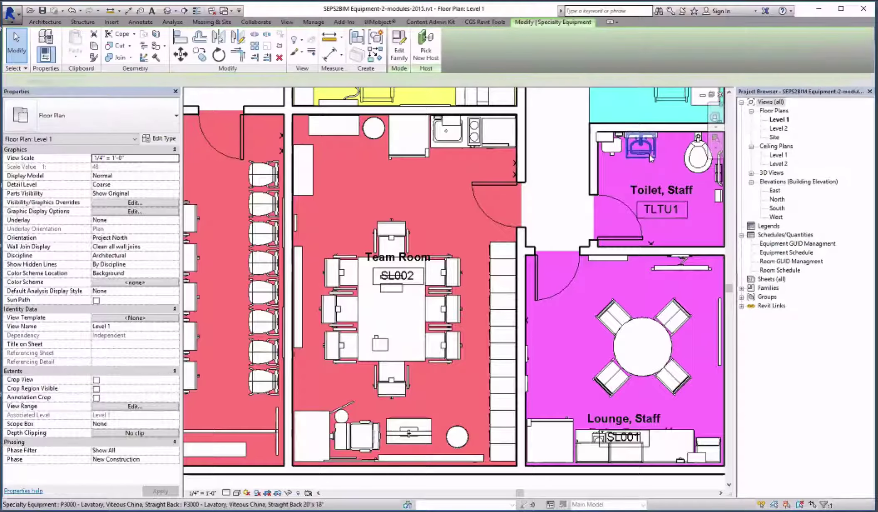
click(166, 139)
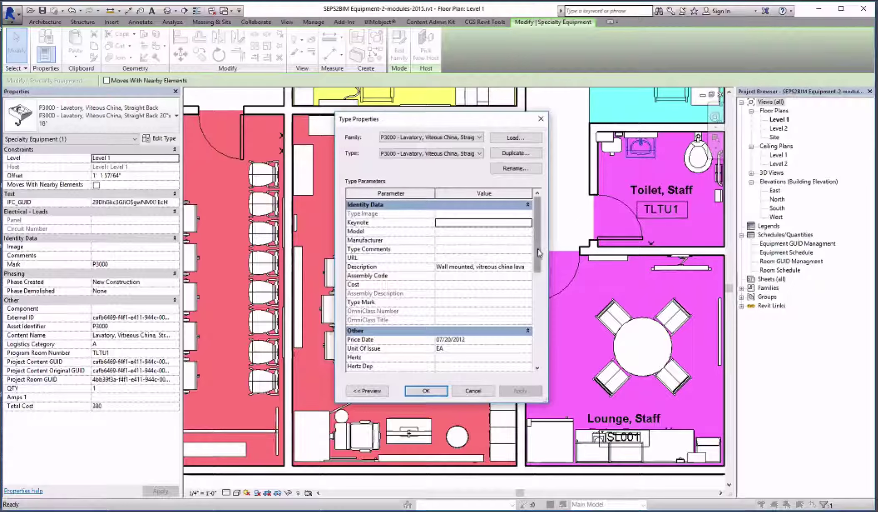
drag(538, 254, 538, 339)
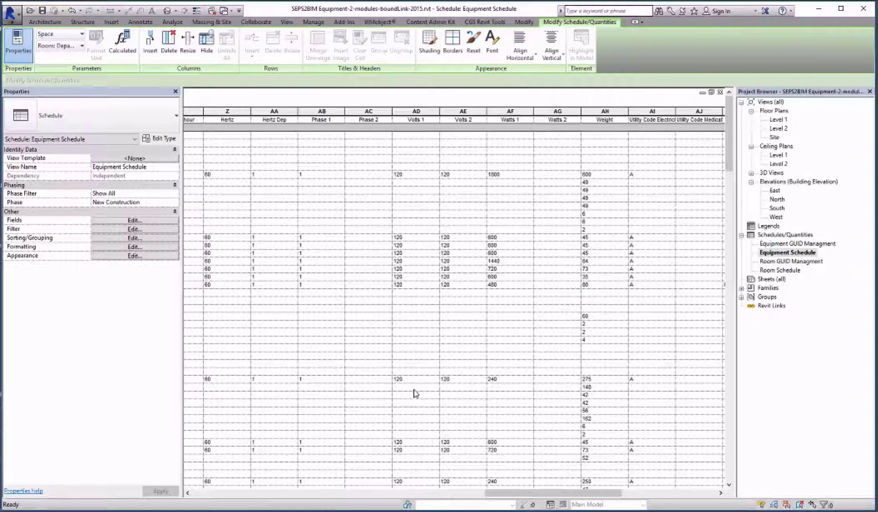
Step: Review the Equipment Schedule's left columns, then close it to return to the Level 1 plan
drag(527, 491, 237, 504)
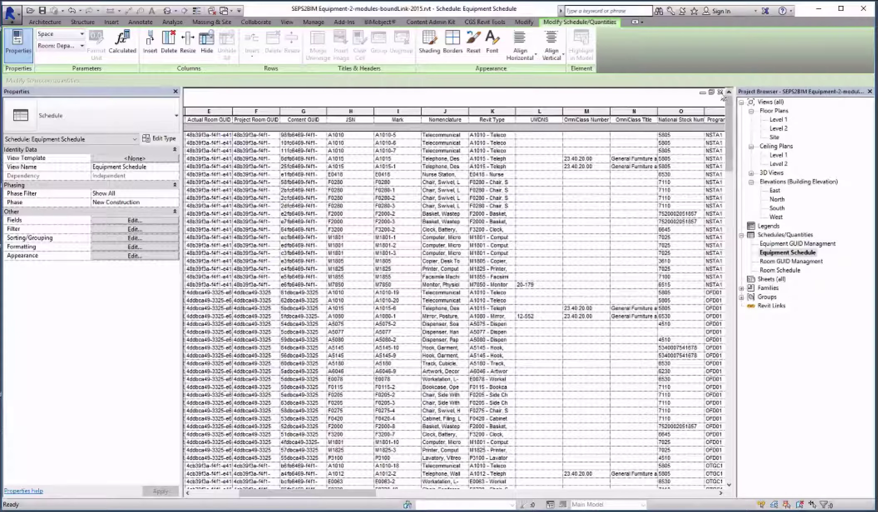
click(721, 92)
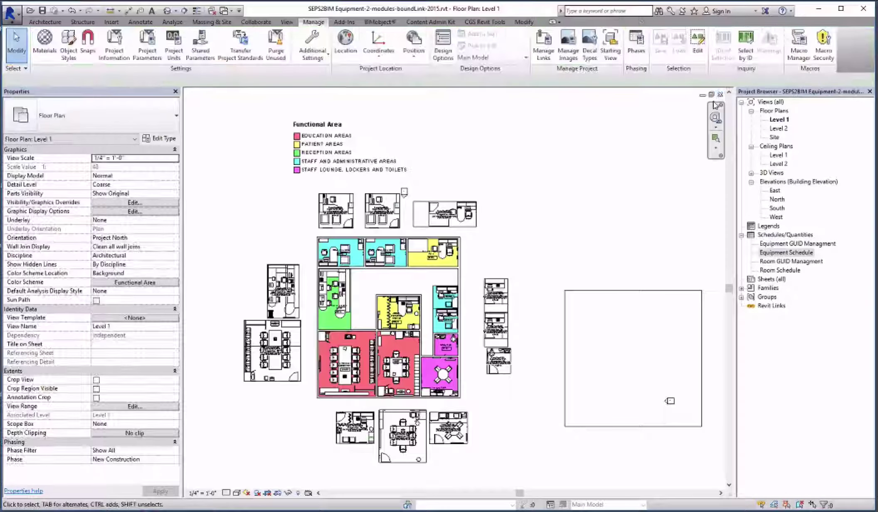
Step: Bring Chrome's seps2bim.org/tools.html page with the Step by Step Guide PDF link forward
key(alt+Tab)
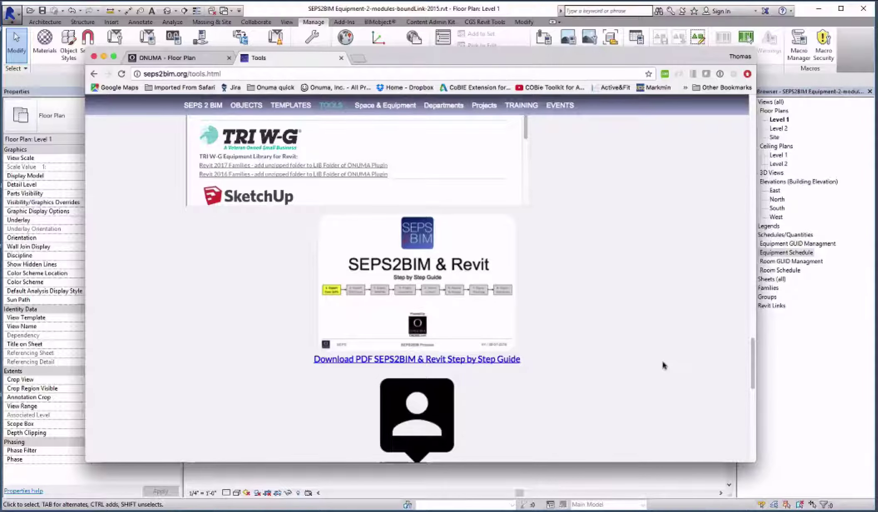